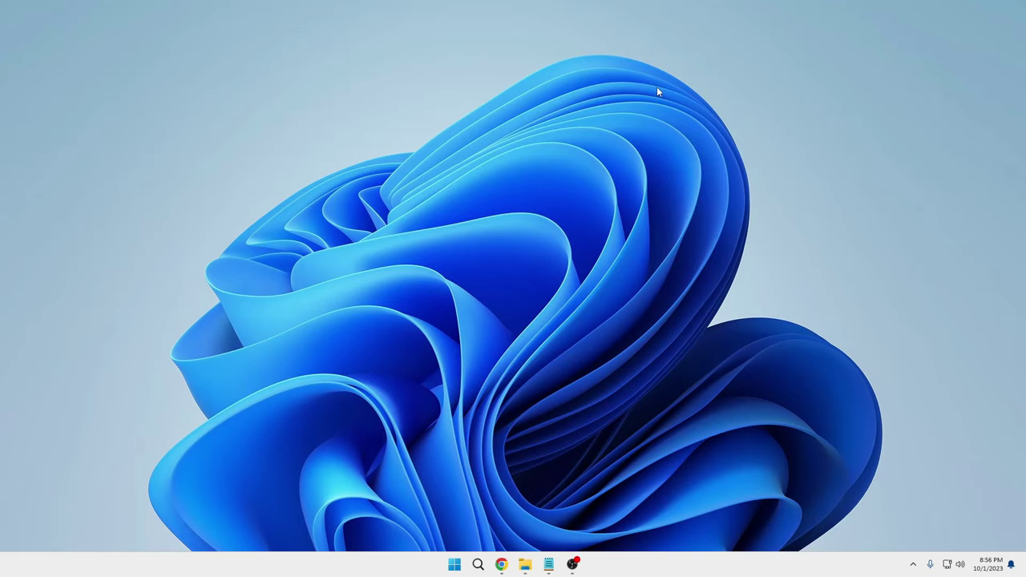
# - Download rufus-4.2.exe from the Rufus website and dismiss the ad overlay
pyautogui.moveTo(501, 564)
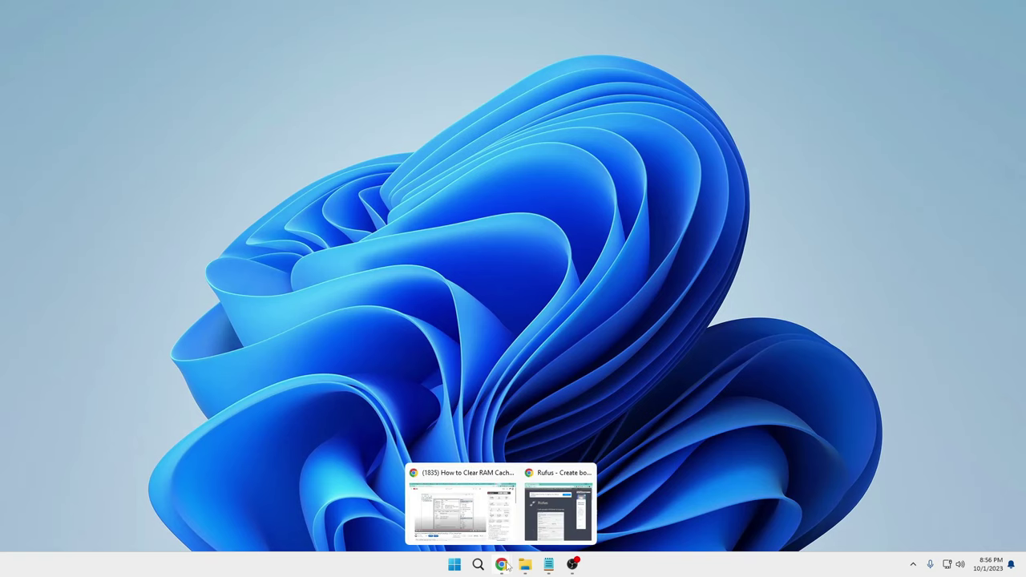
pyautogui.click(574, 505)
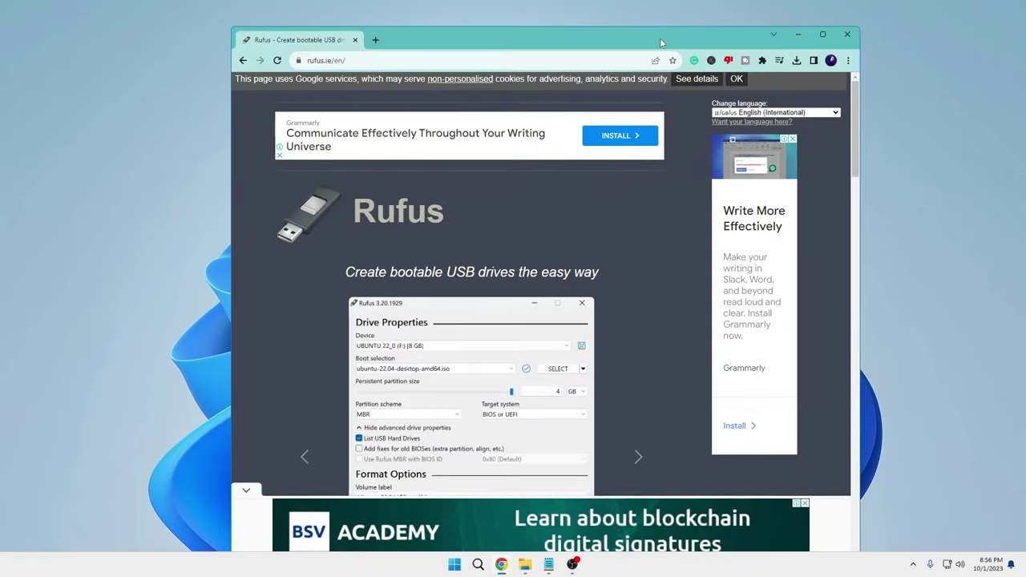
pyautogui.moveTo(660, 37); pyautogui.dragTo(617, 30)
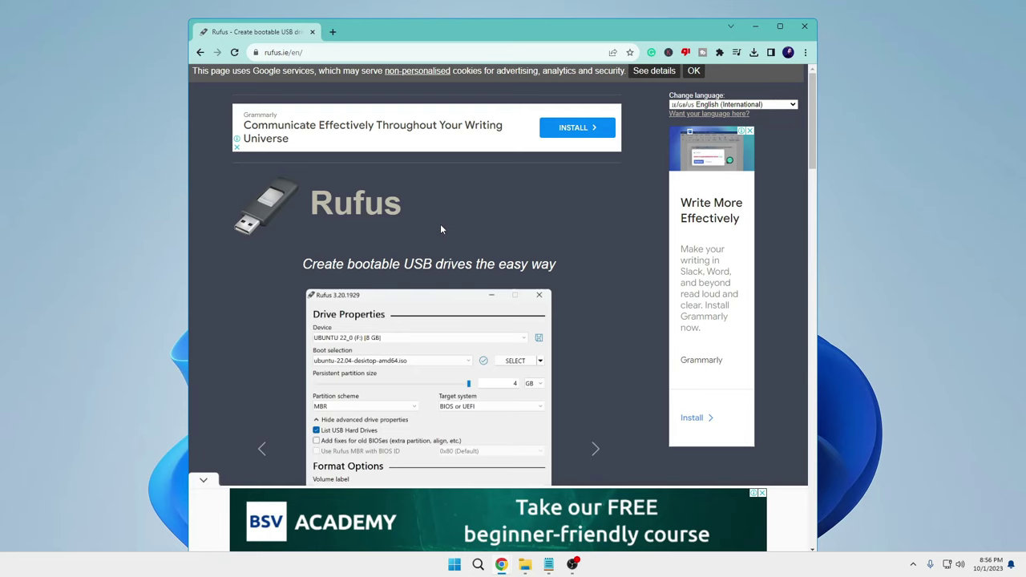
pyautogui.scroll(-5, 440, 230)
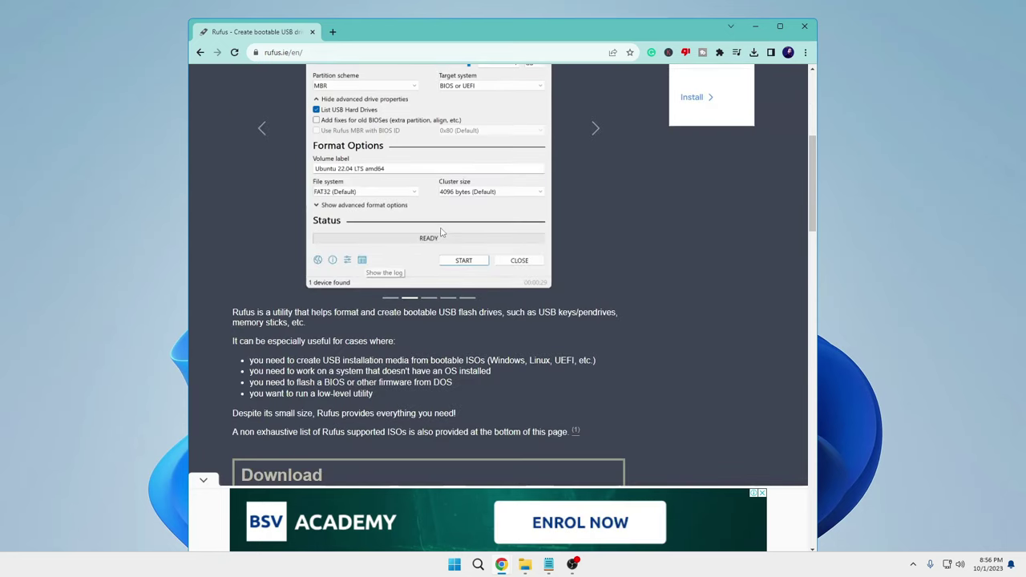
pyautogui.scroll(-2, 440, 229)
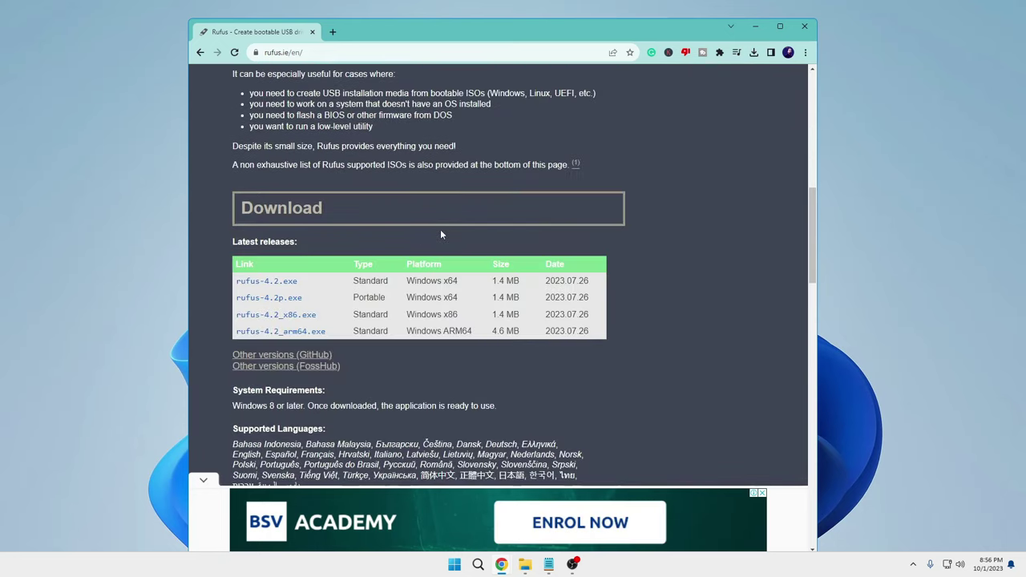
pyautogui.click(288, 288)
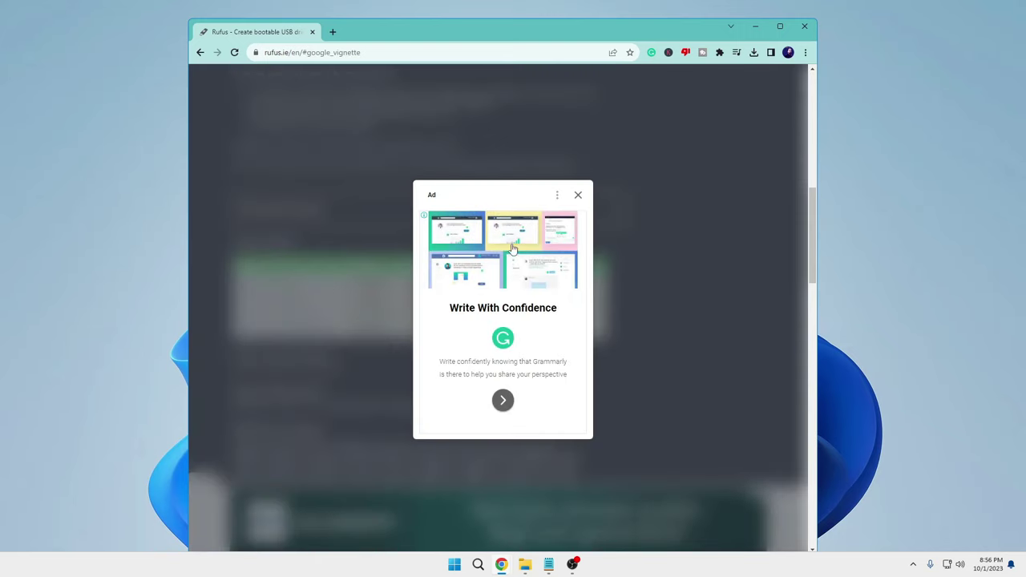
pyautogui.click(577, 197)
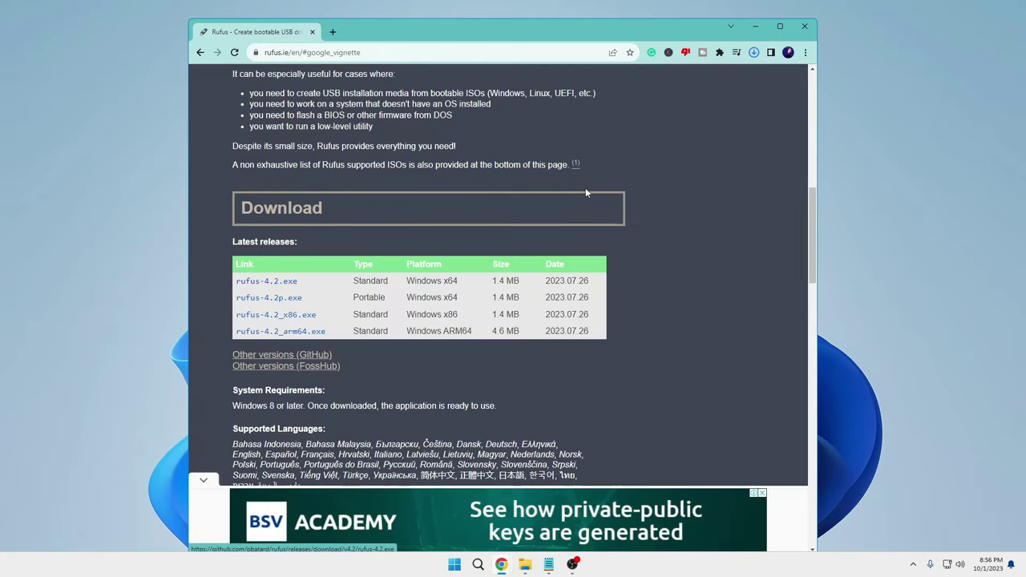
# - Run the downloaded rufus-4.2.exe and move the Rufus window into place
pyautogui.click(755, 53)
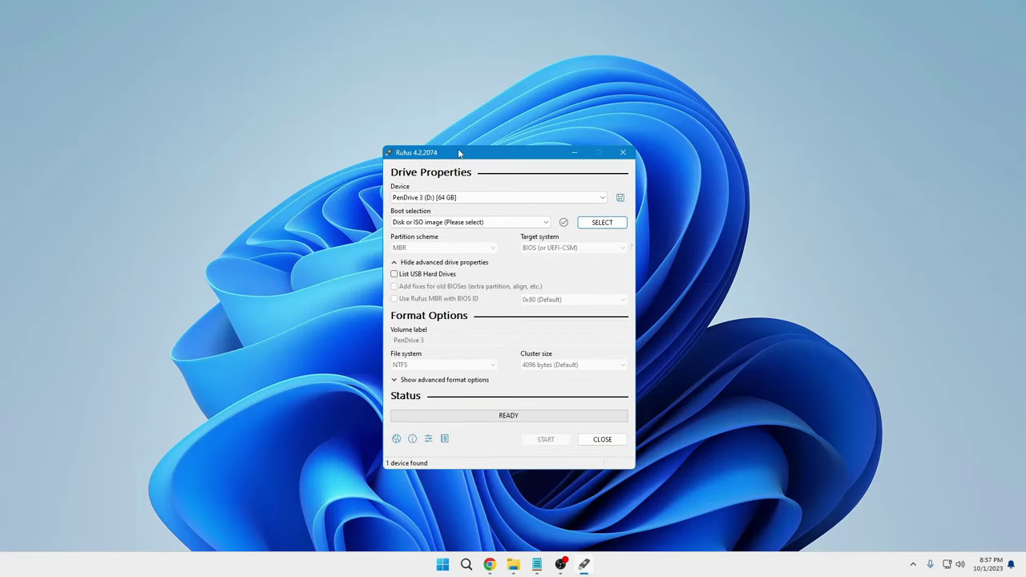
pyautogui.moveTo(464, 153)
pyautogui.mouseDown()
pyautogui.moveTo(465, 114)
pyautogui.moveTo(442, 140)
pyautogui.moveTo(453, 142)
pyautogui.mouseUp()
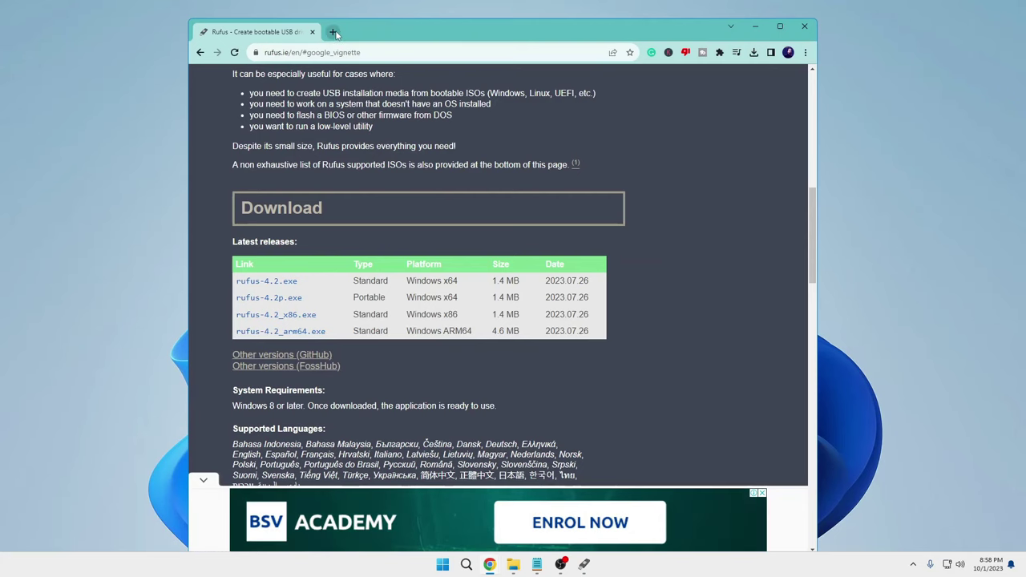
# - Open the shortened Windows 7 link in a new tab, cancel WIN7SP1_NEW.iso, and minimize Chrome
pyautogui.click(333, 32)
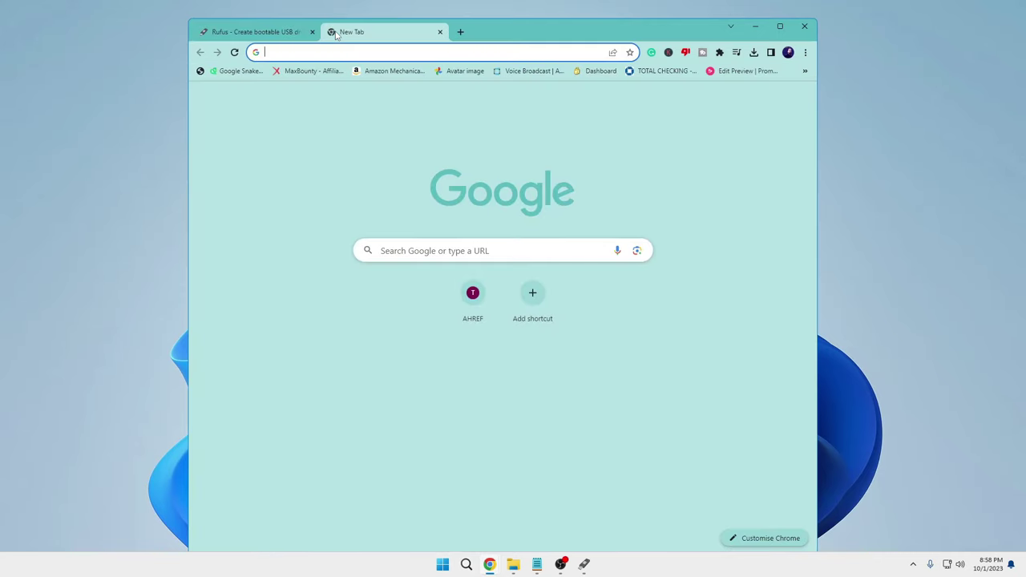
pyautogui.press('super')
pyautogui.click(369, 47)
pyautogui.write('shorturl.at/dkwxQ')
pyautogui.press('Return')
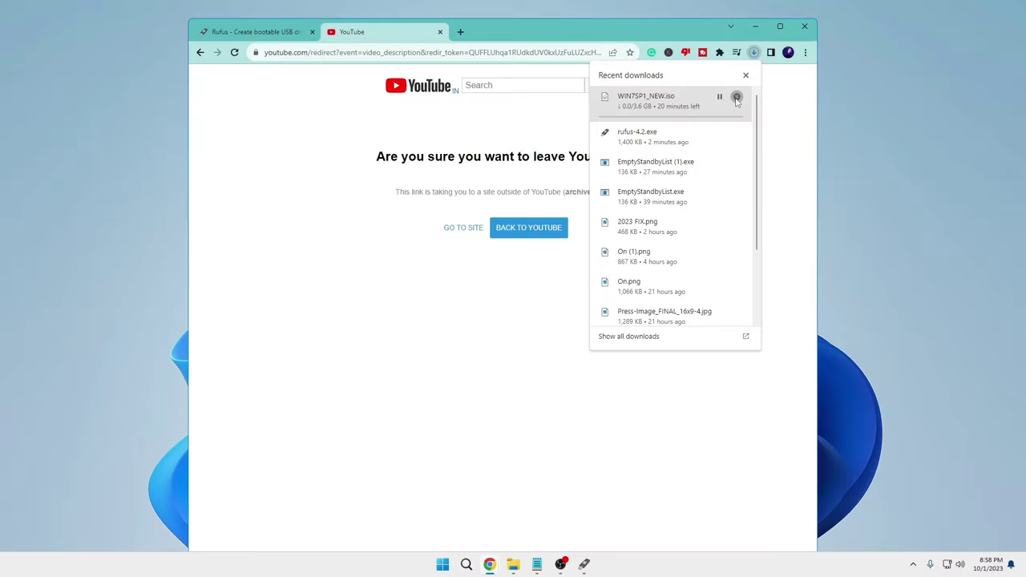
pyautogui.click(573, 150)
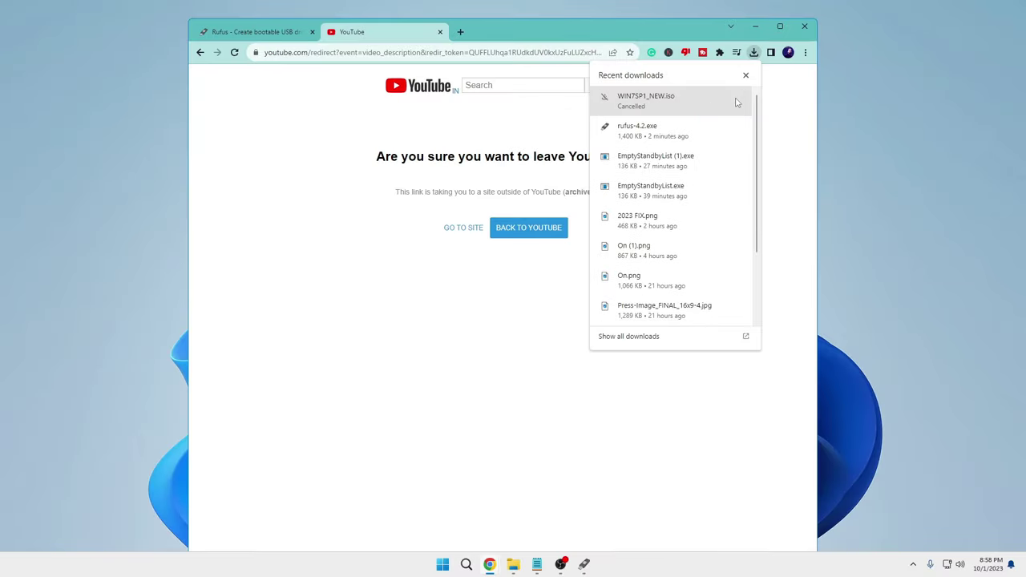
pyautogui.click(603, 40)
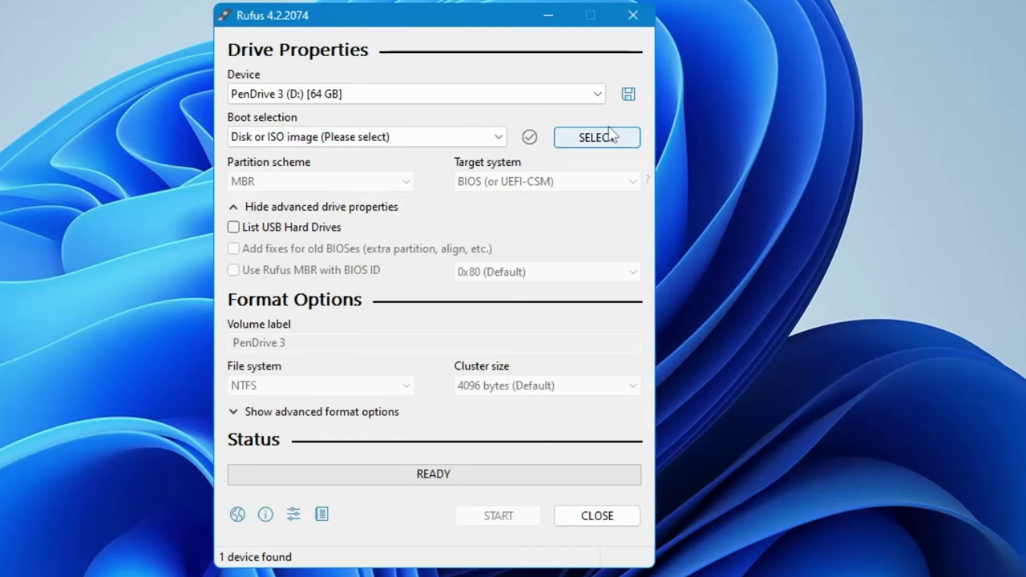
# - Load win7_64_bit.iso from Desktop\ISO as the Rufus boot image
pyautogui.click(598, 216)
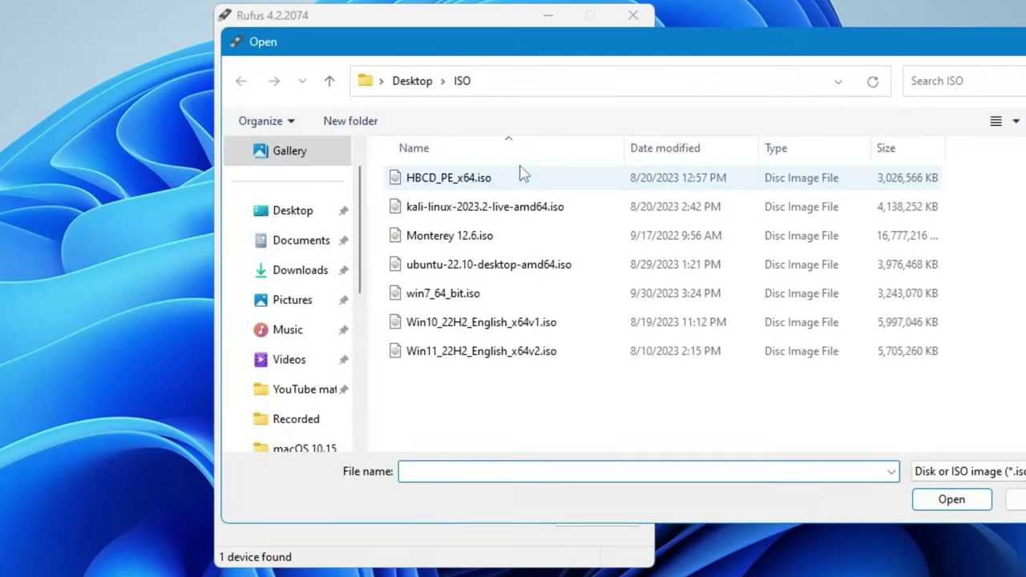
pyautogui.click(471, 298)
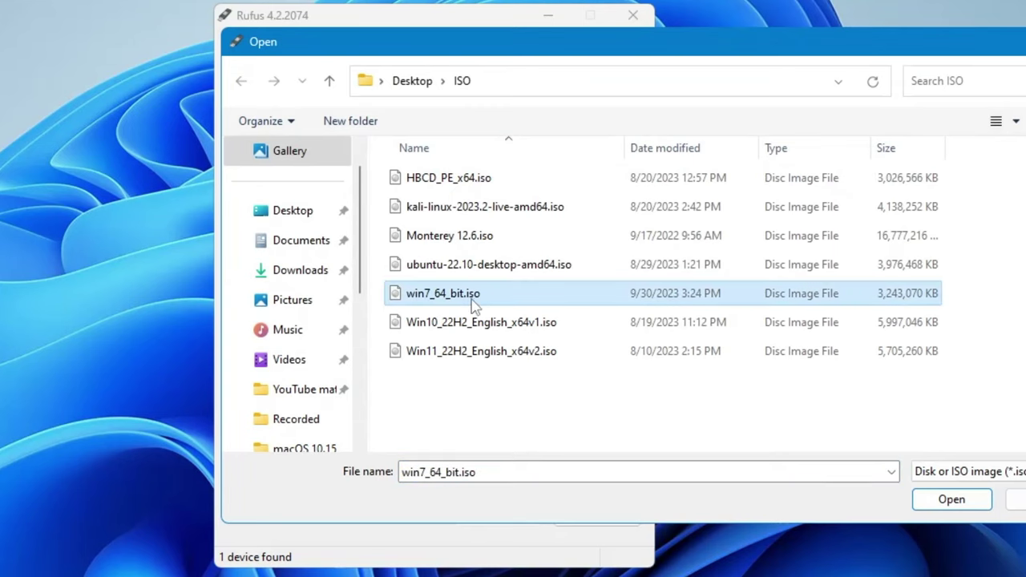
pyautogui.click(459, 301)
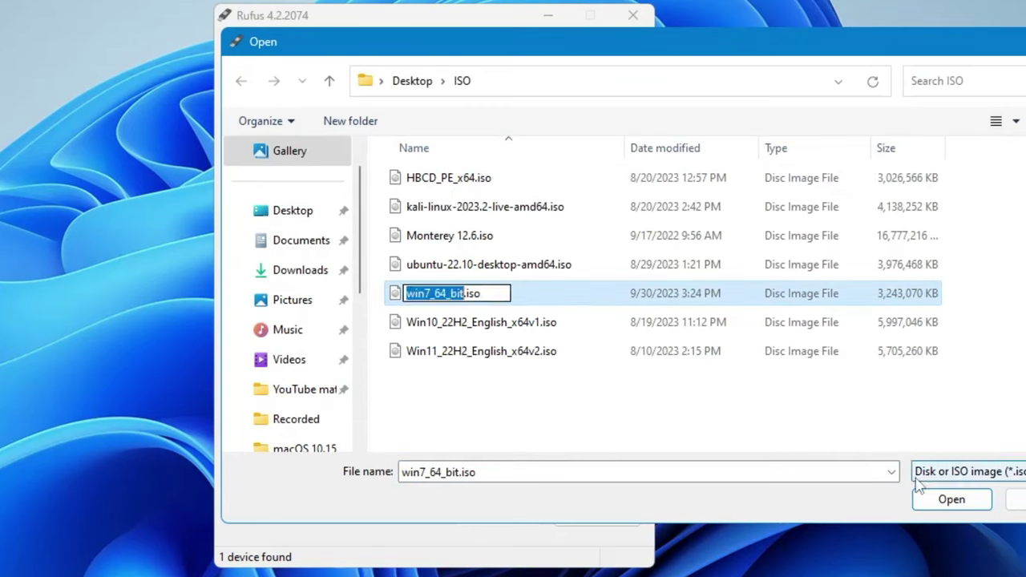
pyautogui.click(952, 499)
pyautogui.click(951, 499)
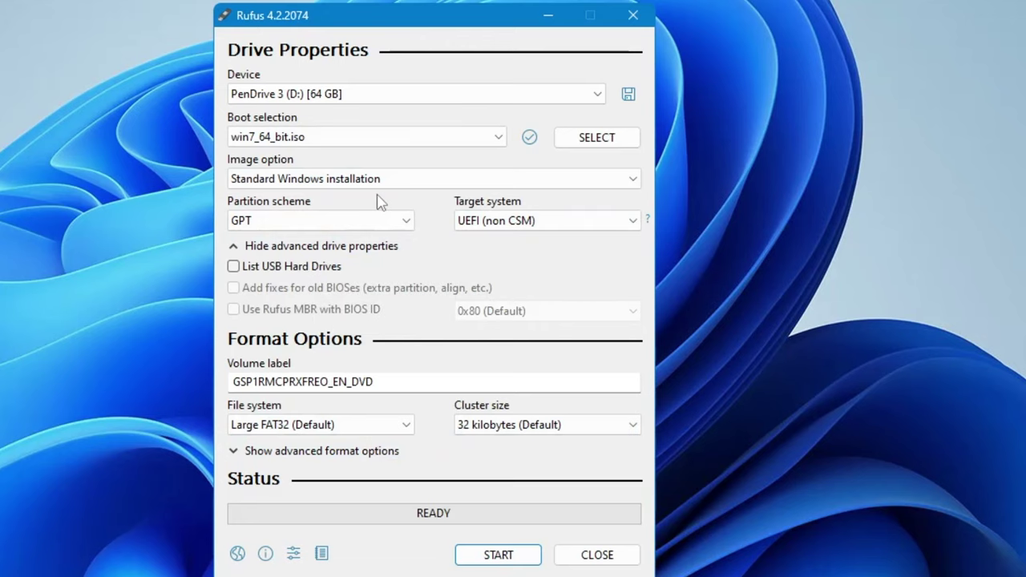
# - Write the Windows 7 image to the 64 GB drive, accepting the data-loss warning, then close Rufus
pyautogui.click(486, 561)
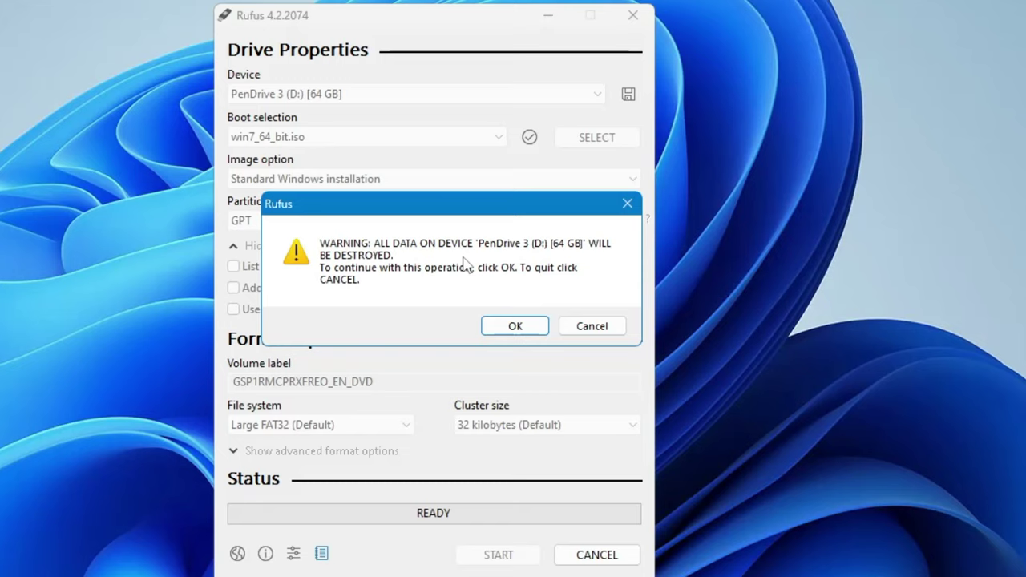
pyautogui.click(507, 326)
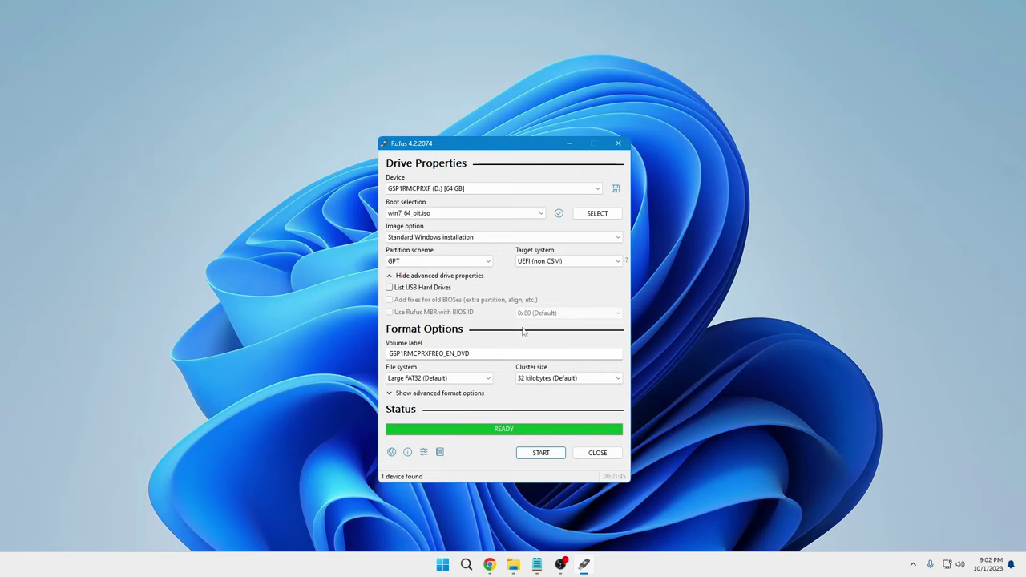
pyautogui.click(607, 454)
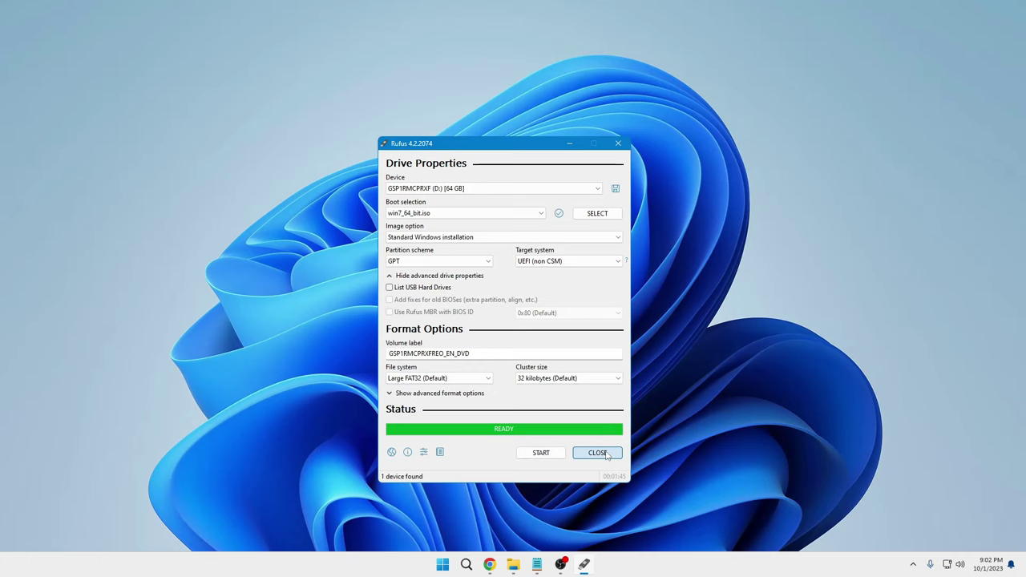
# - Open the GSP1RMCPRXF (D:) drive from This PC in File Explorer
pyautogui.click(525, 565)
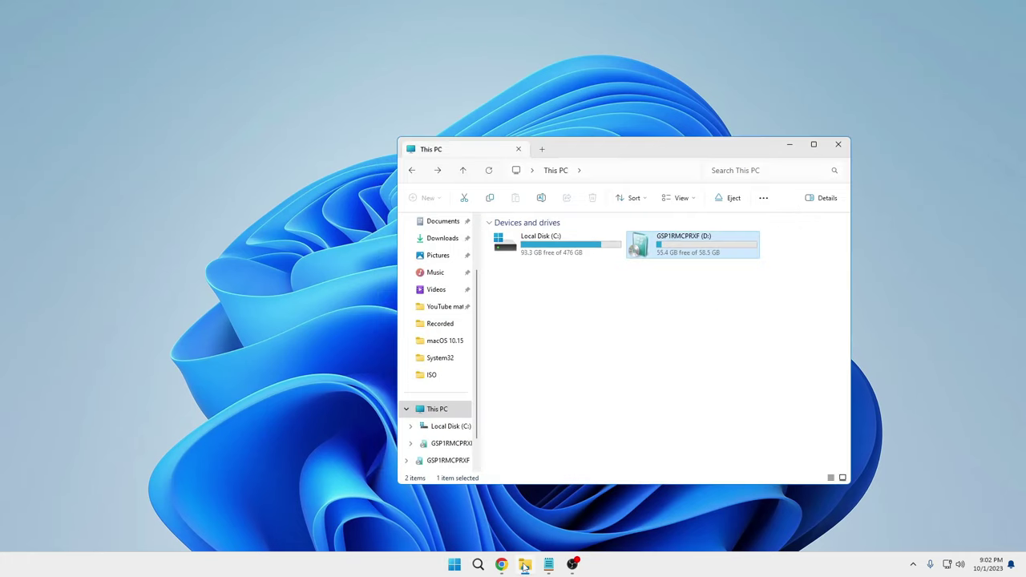
pyautogui.click(614, 323)
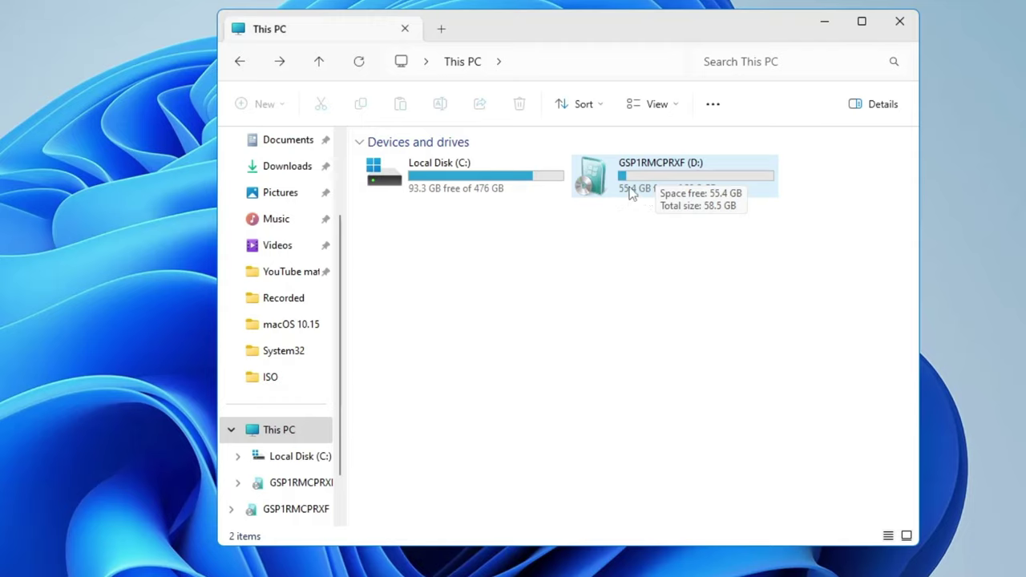
pyautogui.doubleClick(636, 178)
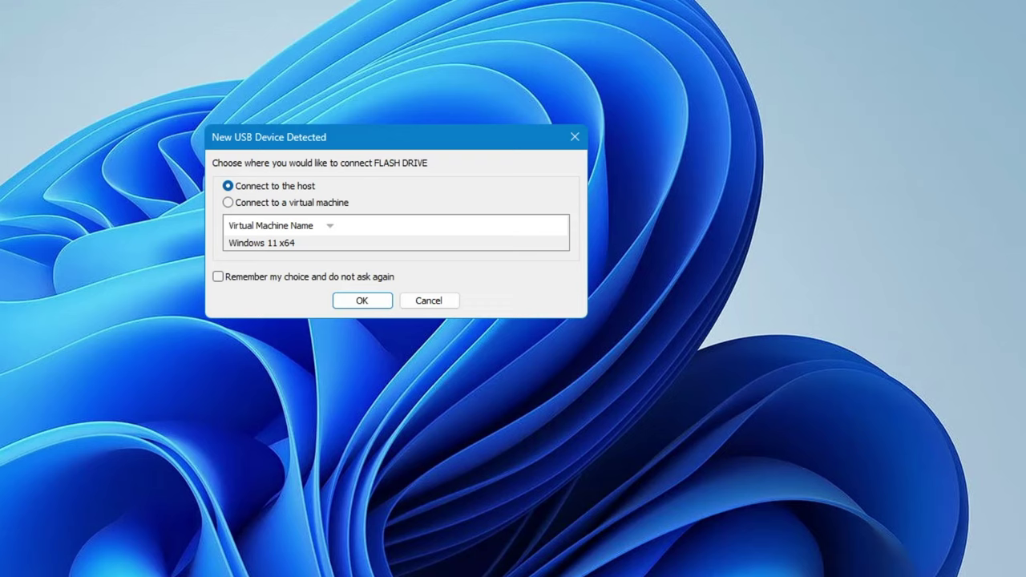
# - Connect the flash drive to the Windows 11 x64 VM and bring up its power options
pyautogui.click(281, 206)
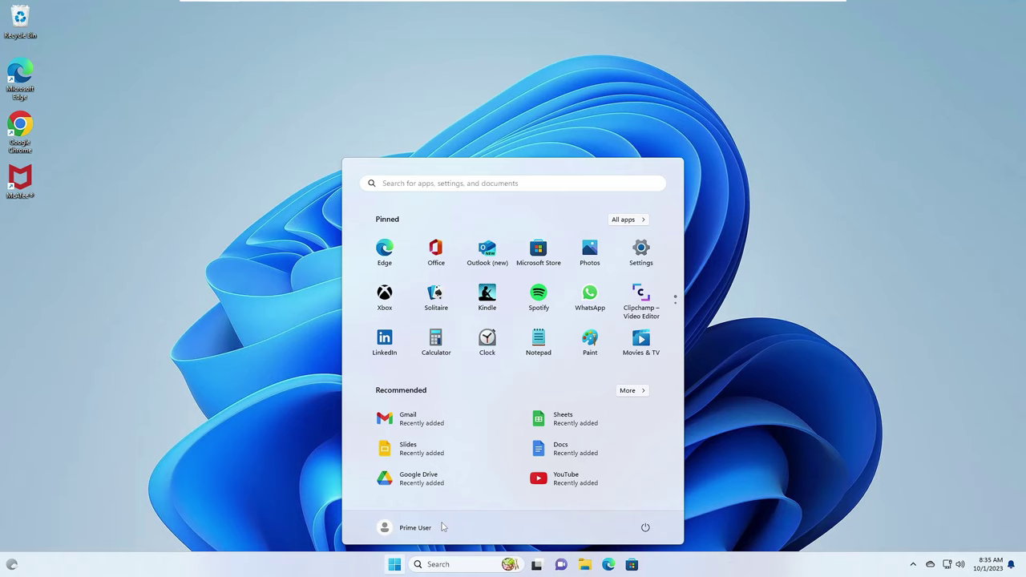
pyautogui.click(645, 528)
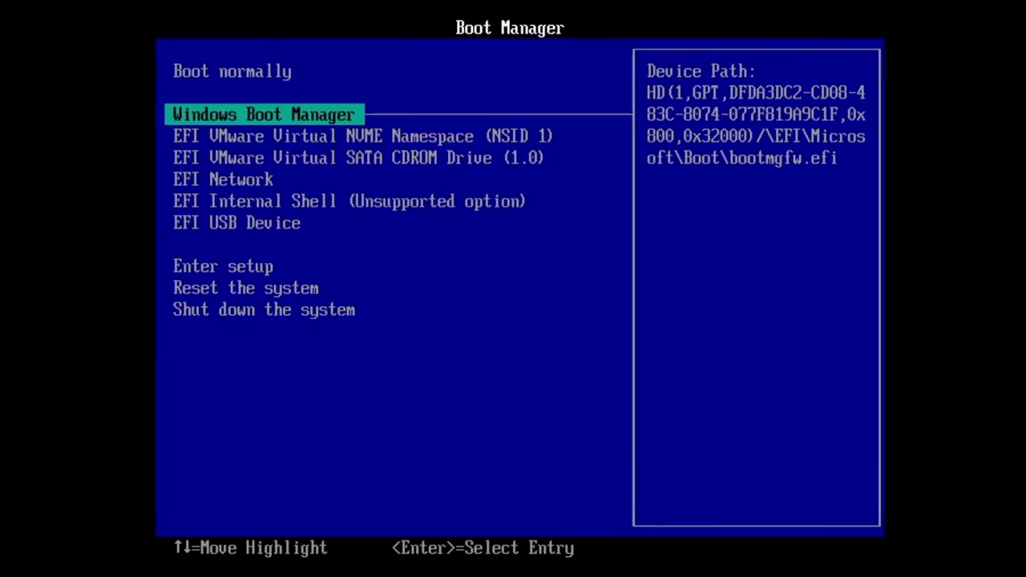
pyautogui.press('Down')
pyautogui.press('Down')
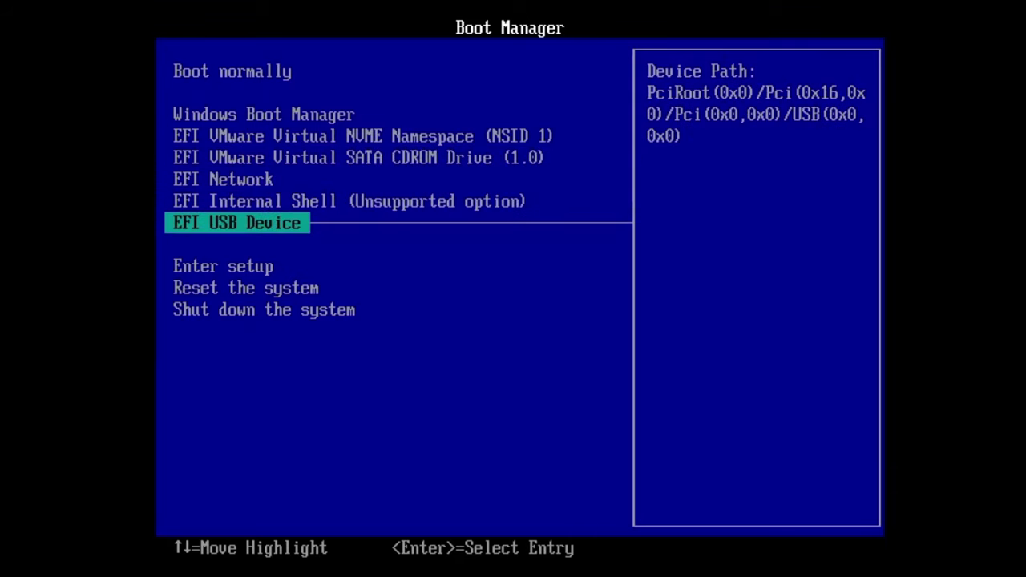